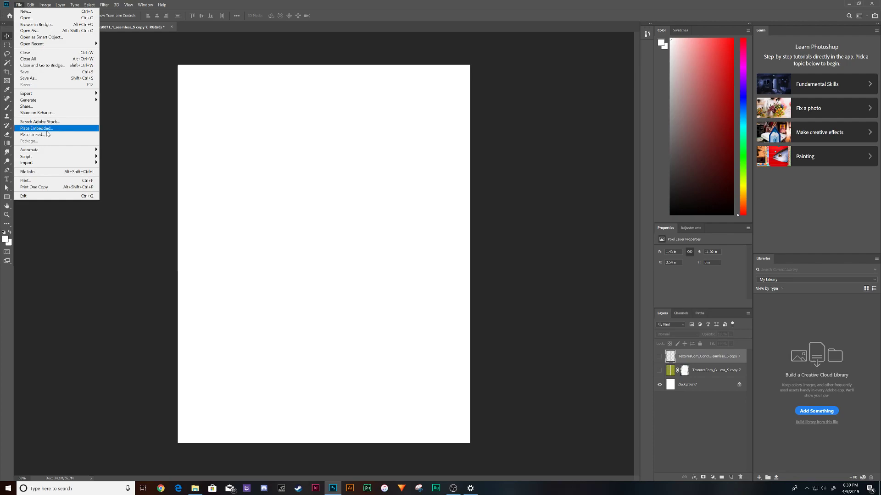
- Place the grass texture TexturesCom_Grass0052_1_seamless_S as an embedded image, scaled to about 16.87% against the page's left edge
click(50, 130)
click(166, 53)
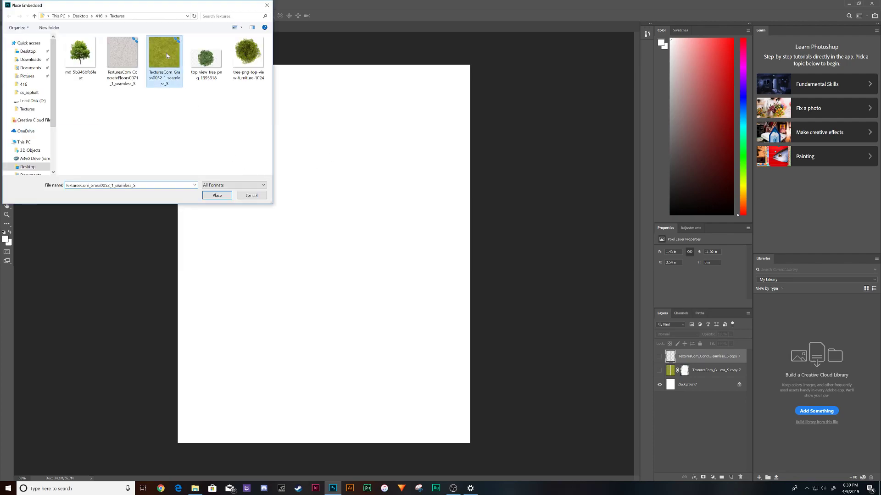
click(217, 195)
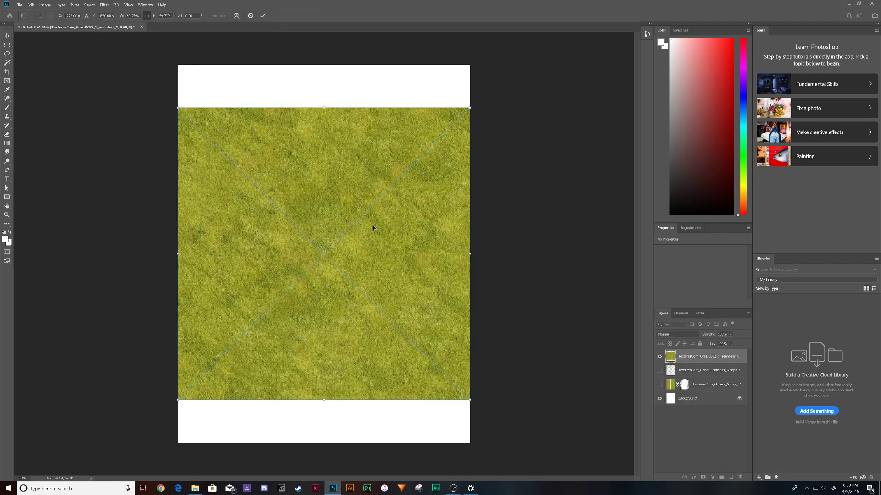
drag(470, 400, 261, 190)
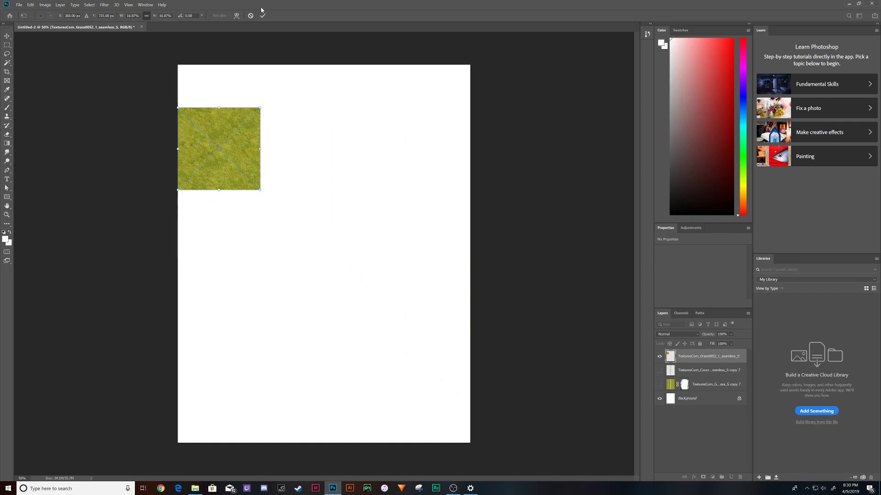
click(263, 16)
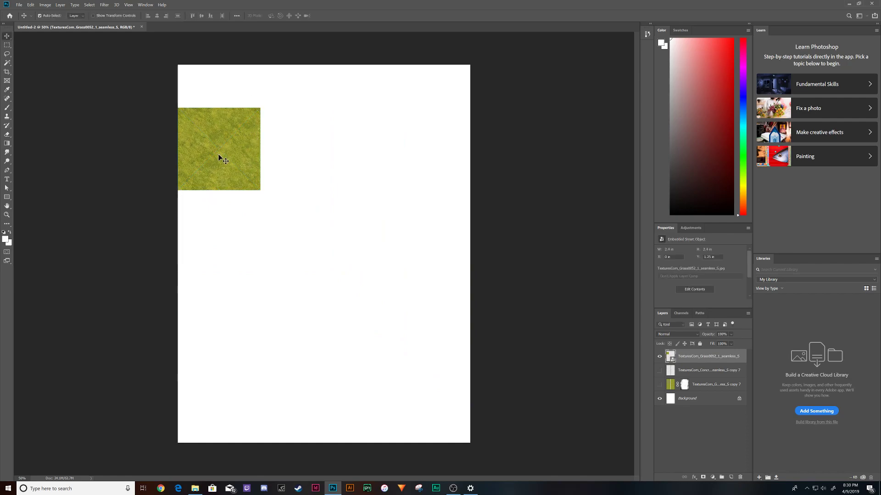
- Duplicate the grass tile directly to its right and merge the two grass layers
drag(218, 156, 298, 157)
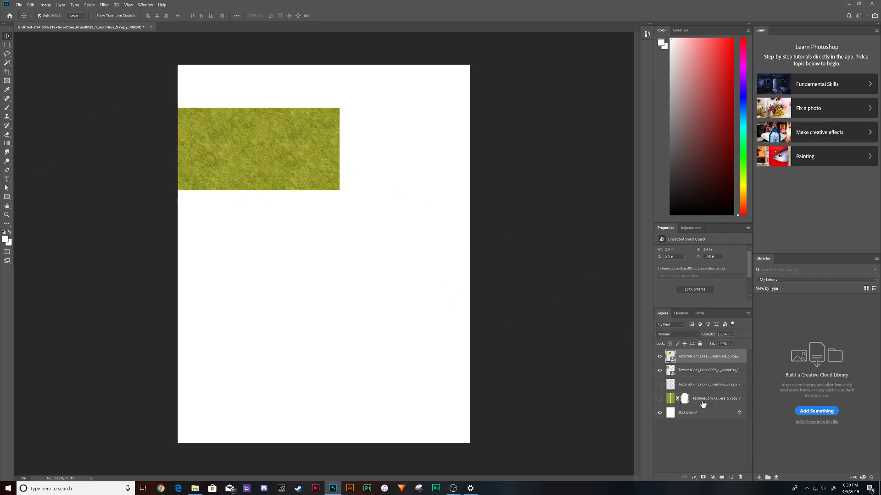
click(694, 370)
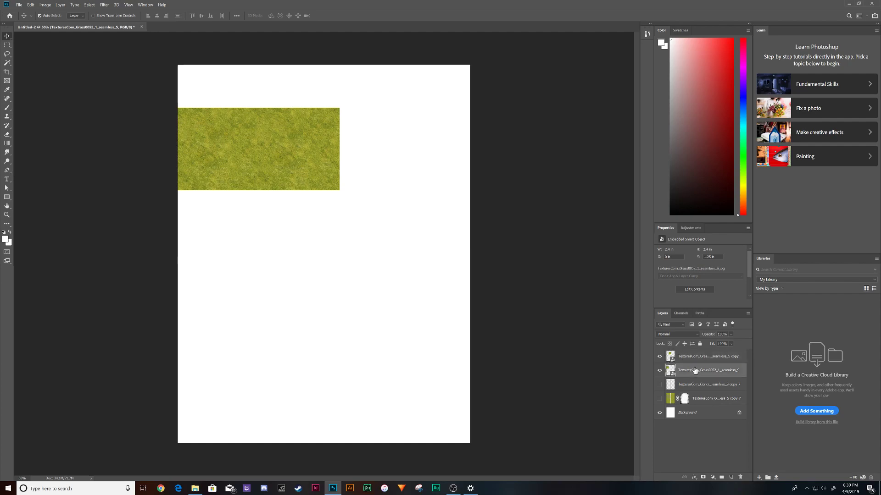
shift+click(695, 362)
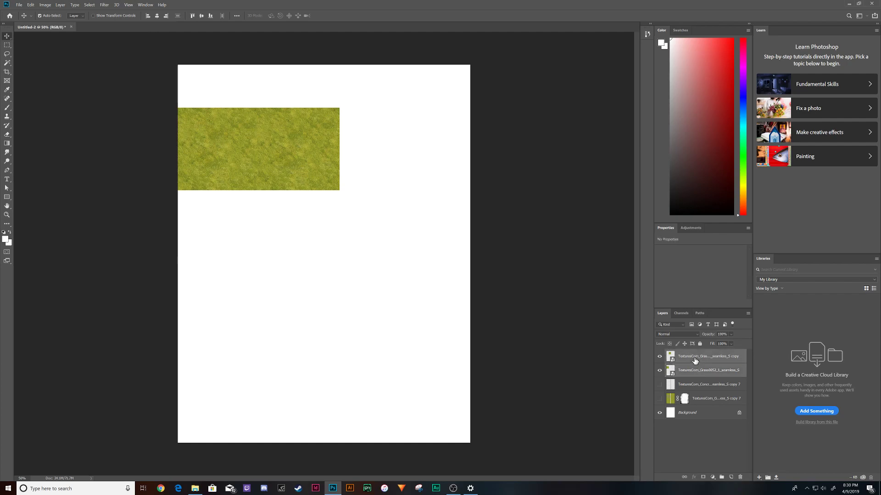
right_click(695, 362)
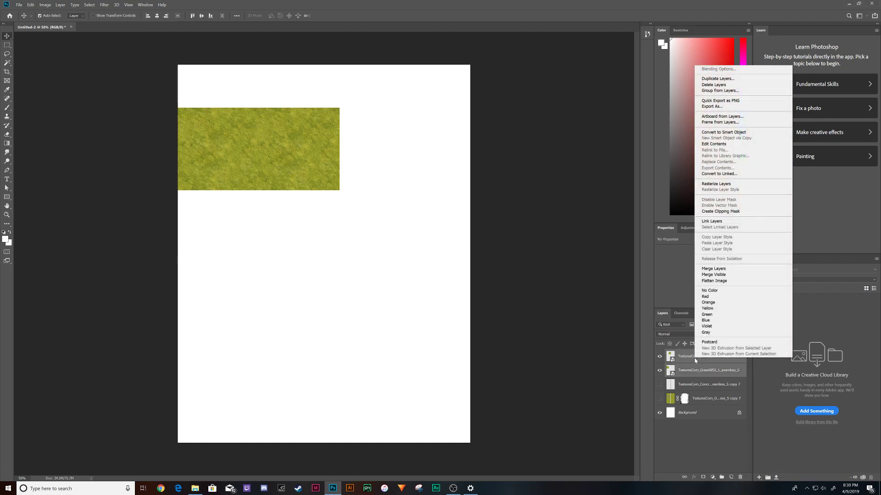
click(709, 269)
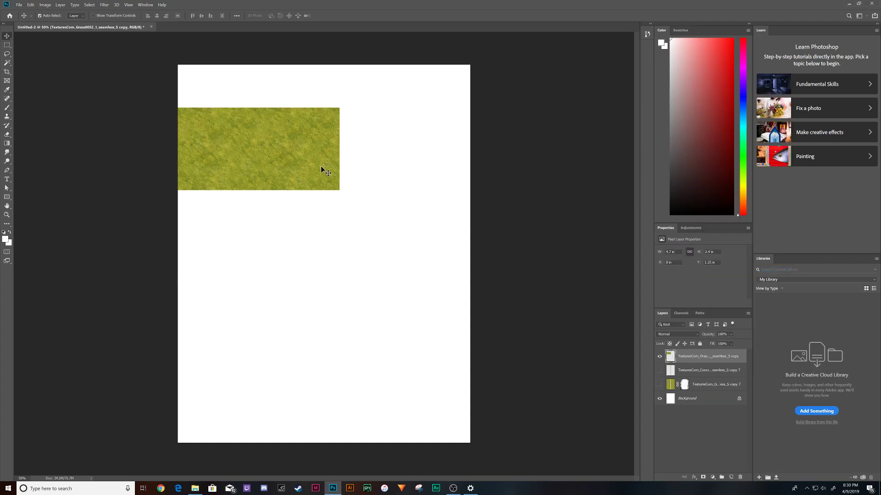
- Duplicate the merged grass strip to the right to span the page width, and merge both strips into one layer
drag(281, 165, 436, 164)
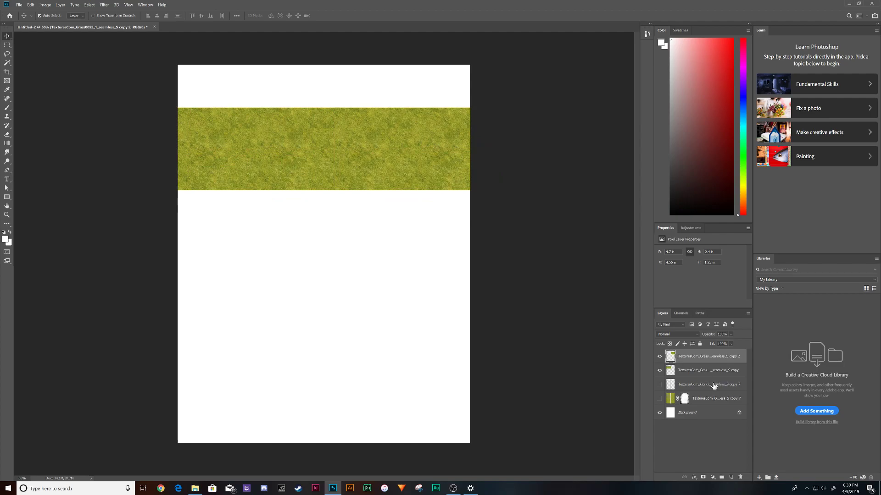
shift+click(704, 373)
right_click(704, 373)
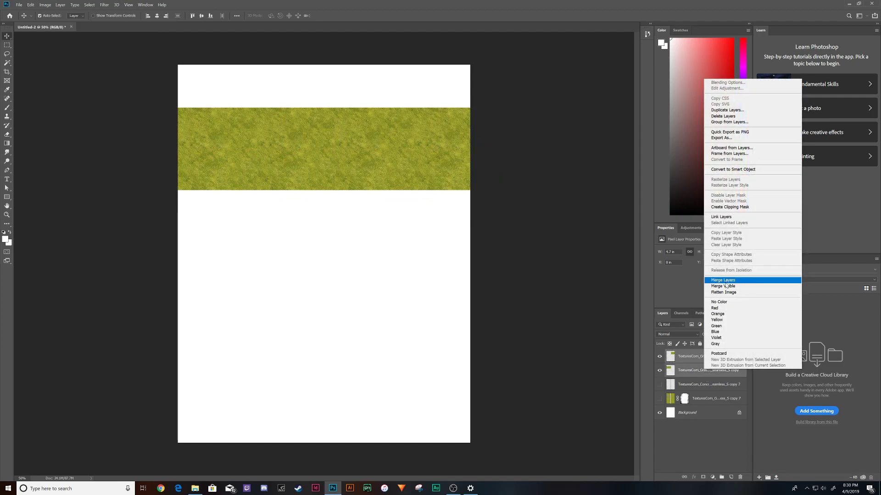
click(756, 280)
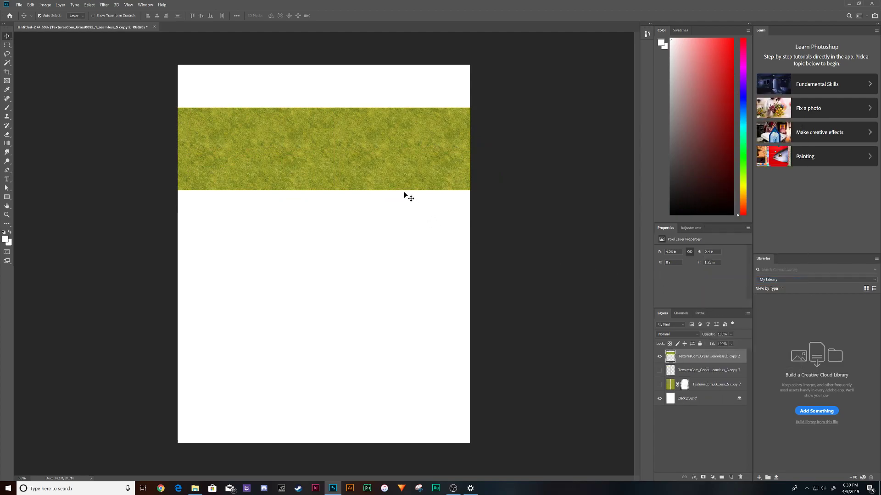
- Duplicate the full-width grass strip down and up until the page is covered, and merge all the new grass strips
drag(387, 148, 393, 417)
drag(393, 417, 407, 61)
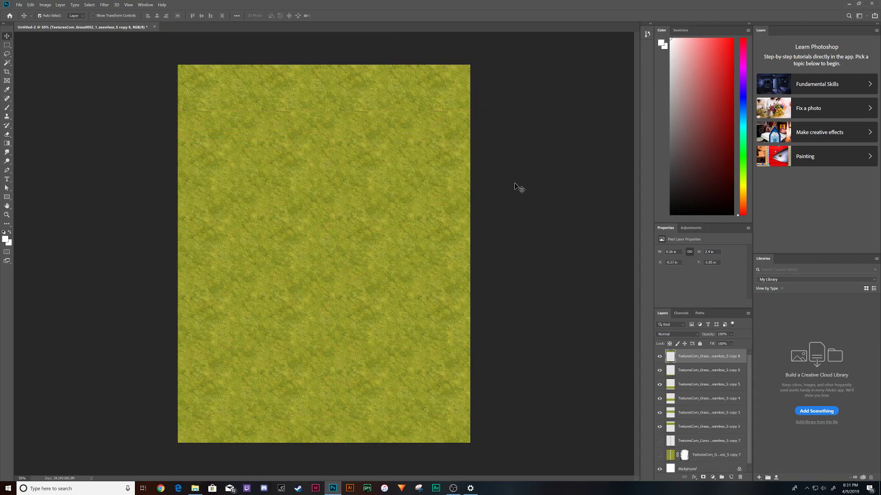
shift+click(700, 430)
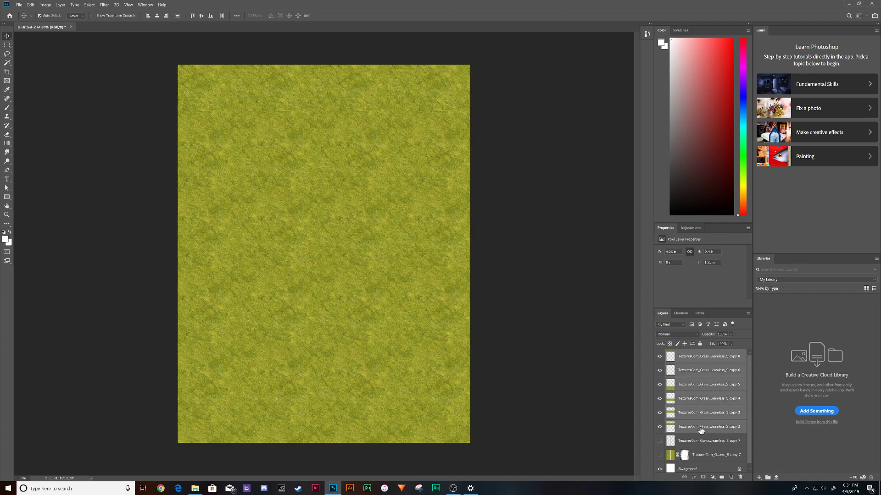
right_click(700, 431)
click(720, 339)
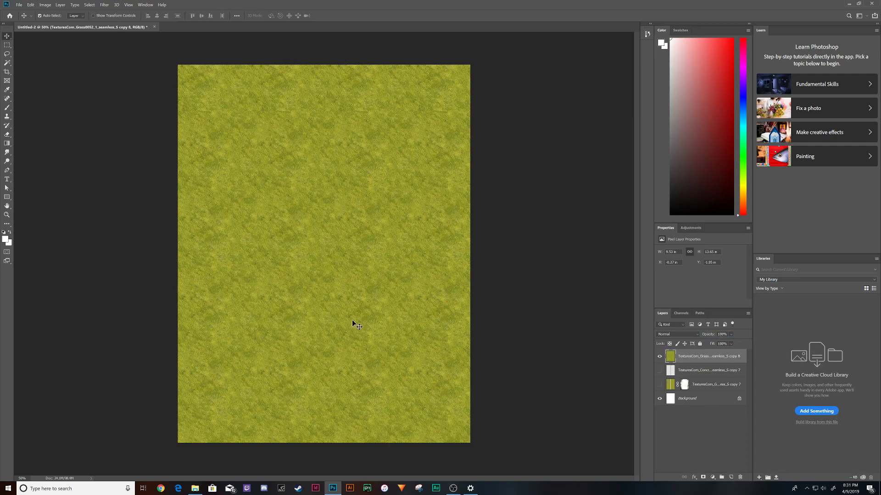
- Show the hidden concrete path layer and move it above the merged grass layer
click(686, 371)
drag(693, 374, 692, 357)
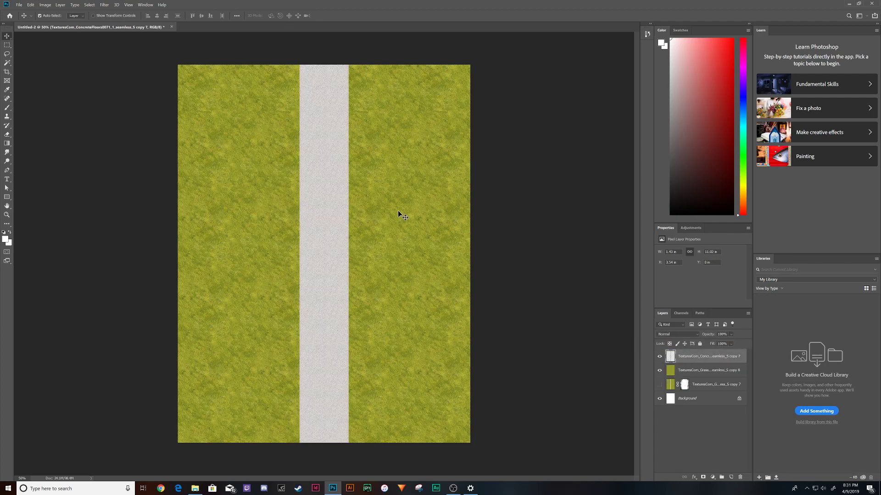
- Add a layer mask to the merged grass layer and invert it to black to hide the grass
click(692, 370)
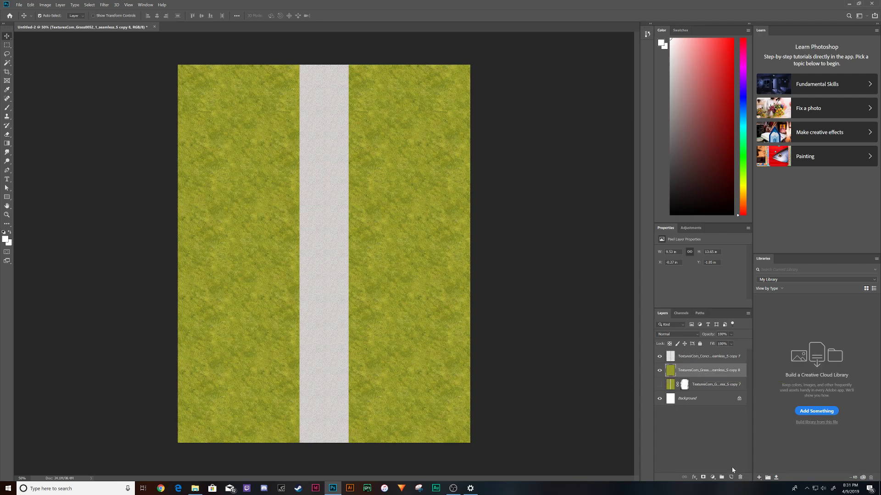
click(703, 477)
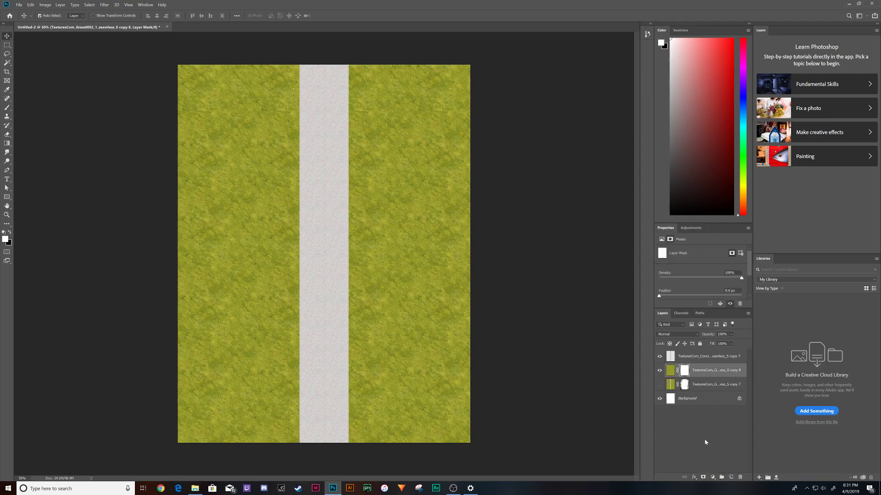
key(ctrl+i)
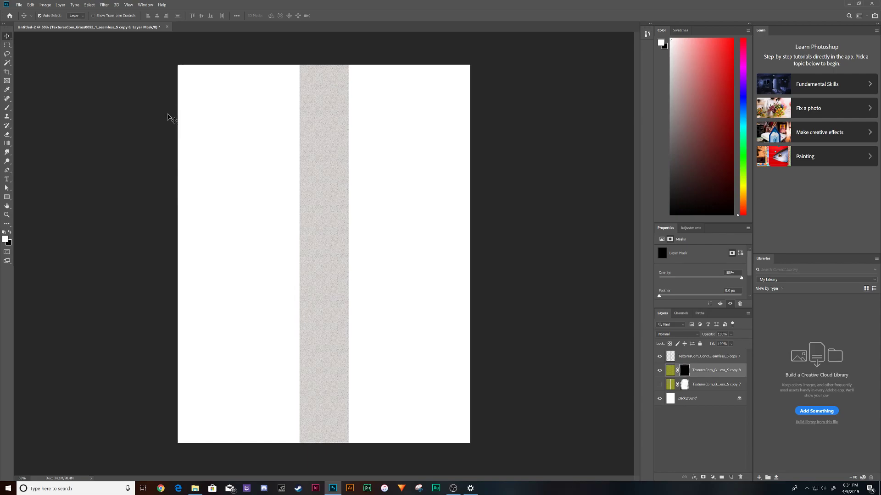
- Paint white on the grass mask with the 1457 px leaf brush around the path, raising the brush opacity to 62%
click(7, 110)
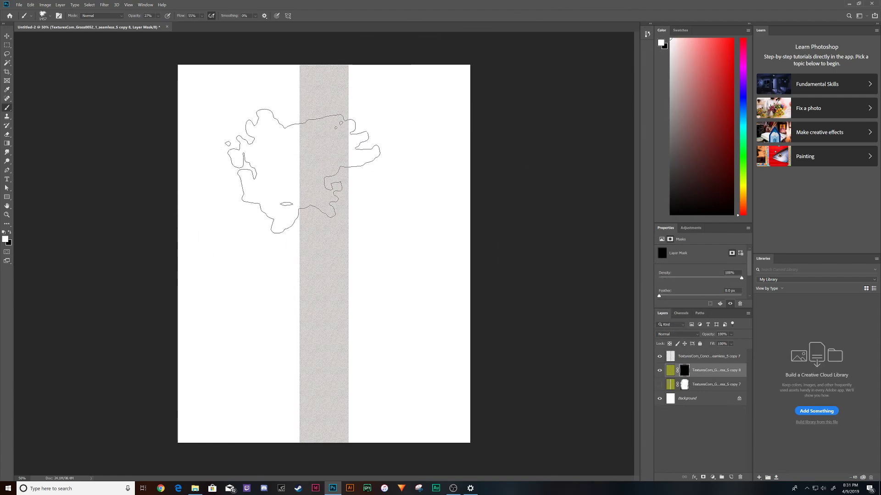
mouse_move(283, 174)
mouse_down()
mouse_move(276, 219)
mouse_move(261, 231)
mouse_move(254, 175)
mouse_move(268, 171)
mouse_move(241, 148)
mouse_move(276, 163)
mouse_move(350, 160)
mouse_move(300, 202)
mouse_move(300, 277)
mouse_move(258, 329)
mouse_move(223, 300)
mouse_move(336, 233)
mouse_move(391, 186)
mouse_move(464, 214)
mouse_move(368, 184)
mouse_move(305, 202)
mouse_move(335, 92)
mouse_move(380, 128)
mouse_move(363, 180)
mouse_move(395, 262)
mouse_move(380, 183)
mouse_move(369, 349)
mouse_move(344, 235)
mouse_move(355, 285)
mouse_move(361, 274)
mouse_move(353, 264)
mouse_move(351, 303)
mouse_move(343, 259)
mouse_move(299, 258)
mouse_move(306, 235)
mouse_move(297, 361)
mouse_move(273, 399)
mouse_move(294, 400)
mouse_move(254, 290)
mouse_move(222, 365)
mouse_move(266, 414)
mouse_move(357, 405)
mouse_move(366, 340)
mouse_move(383, 406)
mouse_move(360, 330)
mouse_move(313, 370)
mouse_move(271, 269)
mouse_move(285, 361)
mouse_move(326, 312)
mouse_move(350, 172)
mouse_move(335, 179)
mouse_move(279, 126)
mouse_move(366, 178)
mouse_move(338, 141)
mouse_move(309, 146)
mouse_move(308, 188)
mouse_move(288, 211)
mouse_move(221, 89)
mouse_up()
click(158, 15)
mouse_move(340, 206)
mouse_down()
mouse_move(315, 179)
mouse_move(303, 261)
mouse_move(251, 300)
mouse_move(302, 387)
mouse_move(374, 363)
mouse_move(362, 233)
mouse_move(377, 182)
mouse_move(310, 149)
mouse_move(277, 264)
mouse_move(271, 339)
mouse_move(286, 115)
mouse_move(325, 77)
mouse_move(333, 137)
mouse_move(350, 102)
mouse_move(387, 128)
mouse_move(389, 167)
mouse_move(441, 312)
mouse_move(534, 330)
mouse_up()
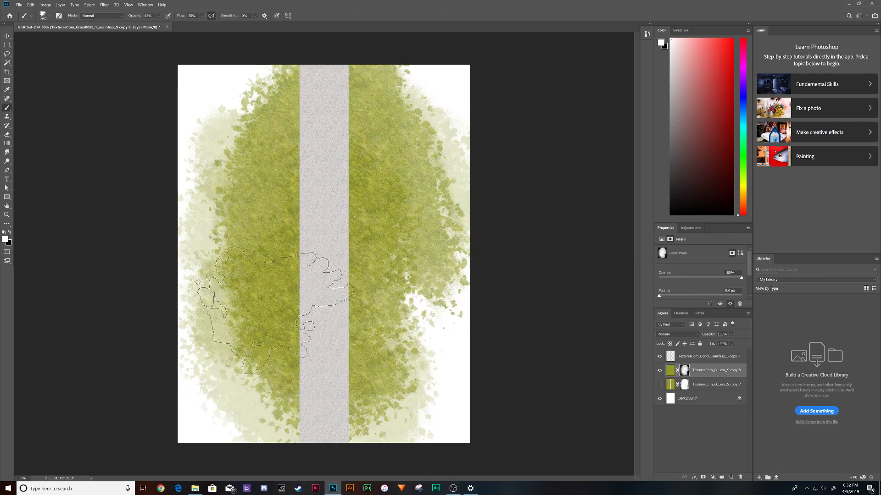
- Switch to Chrome, browse the free Photoshop brushes on brusheezy.com, and return to Photoshop
click(160, 488)
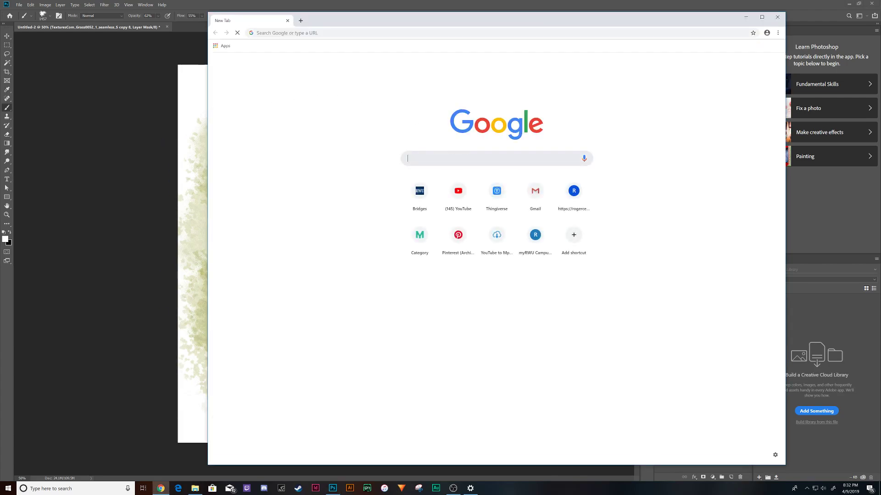
text(brushe)
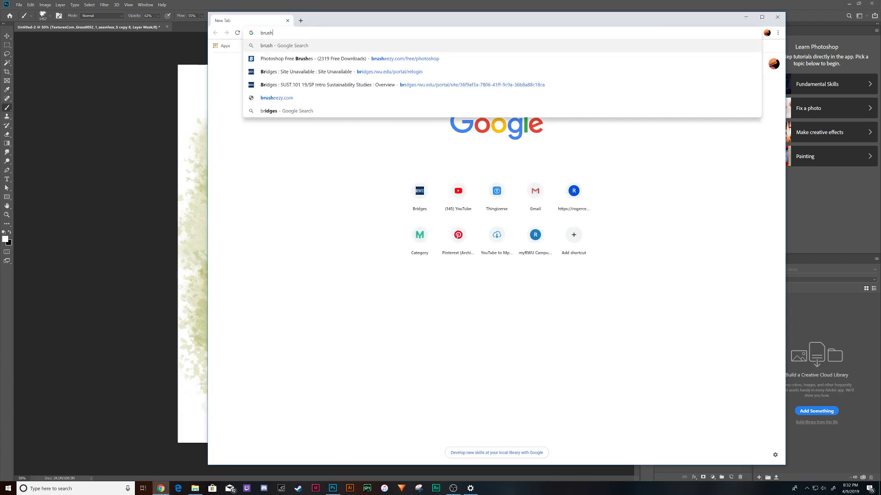
click(323, 59)
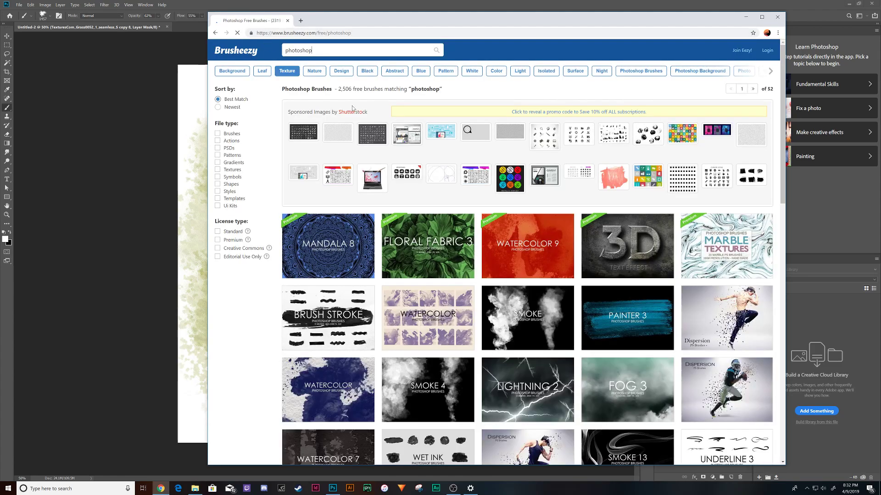
scroll(661, 286, down, 5)
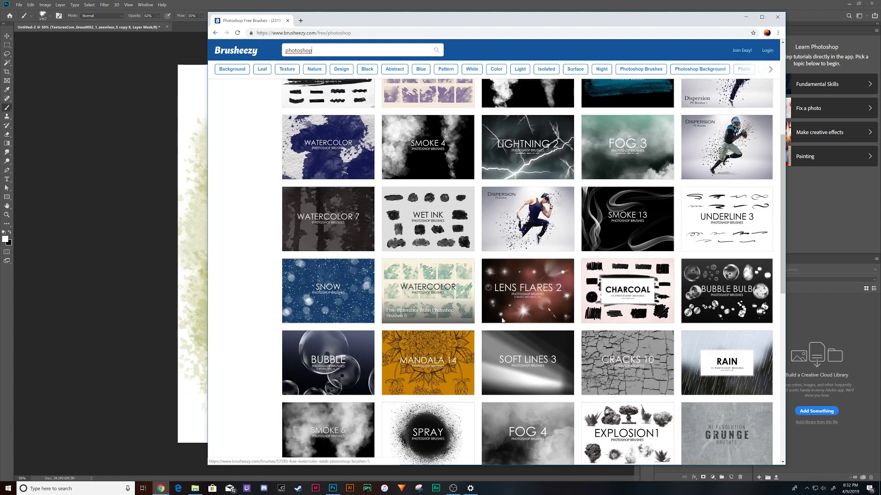
click(746, 17)
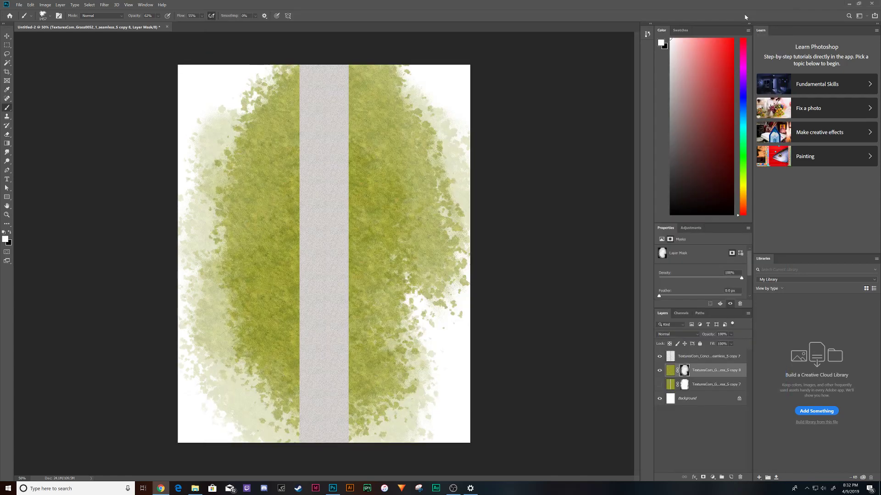
- Check the brush preset options for the Import Brushes command
click(51, 17)
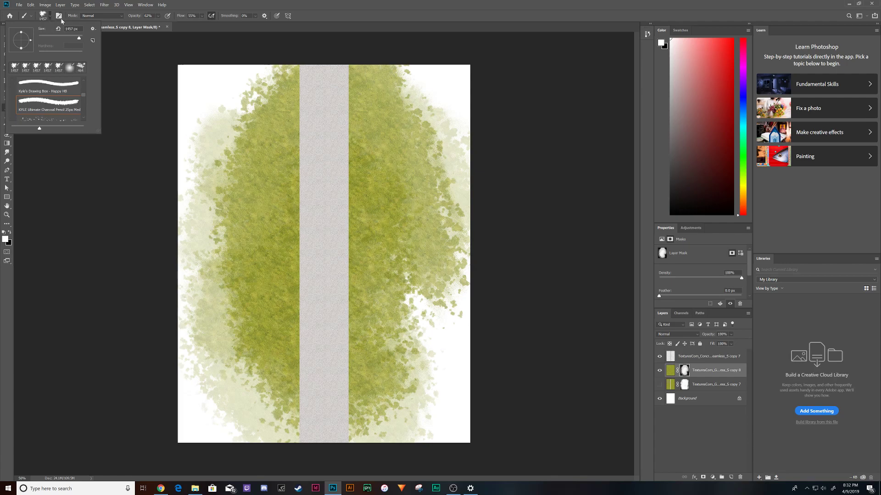
click(93, 30)
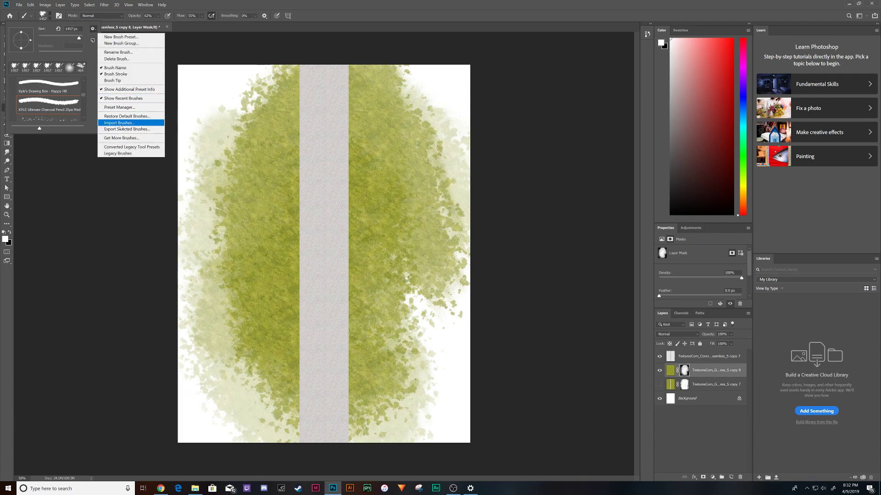
click(346, 3)
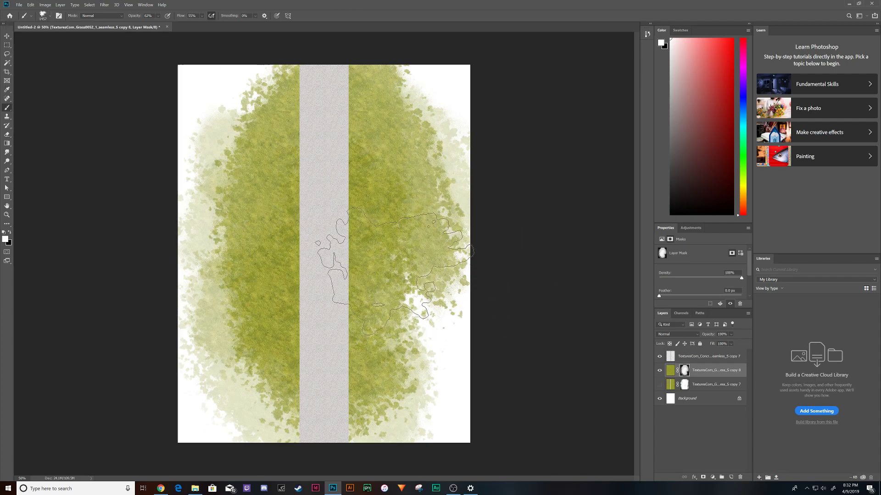
- Place the tree-png-top-view-furniture-1024 image as an embedded layer and move it above the concrete path layer
click(19, 5)
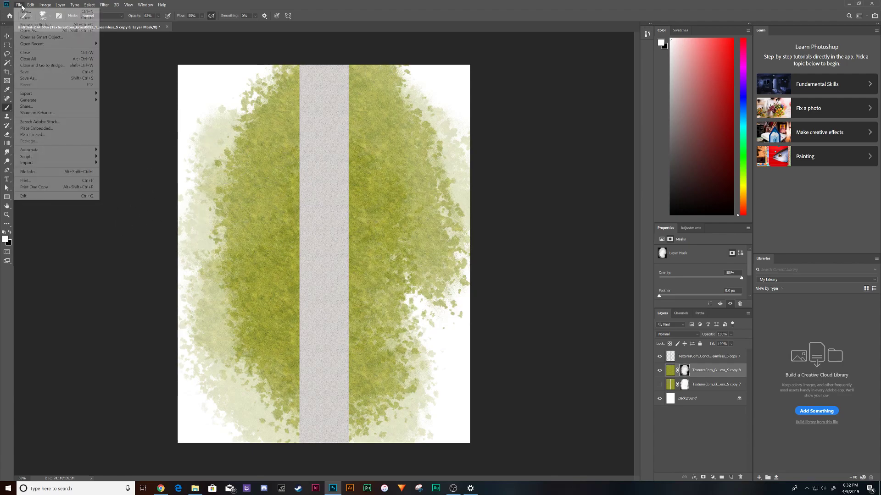
click(41, 128)
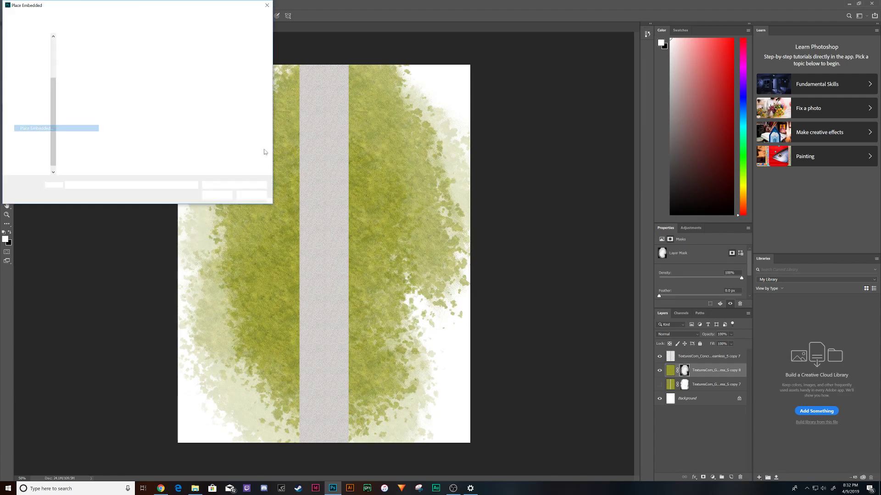
click(242, 62)
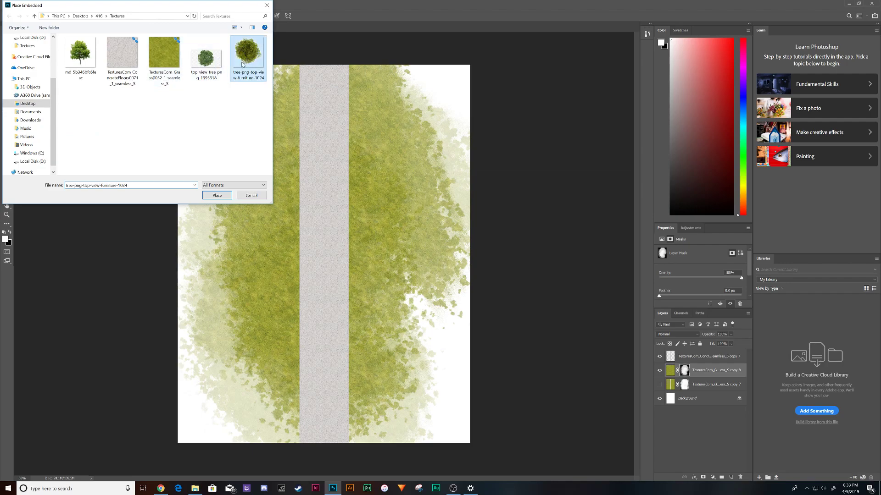
click(215, 197)
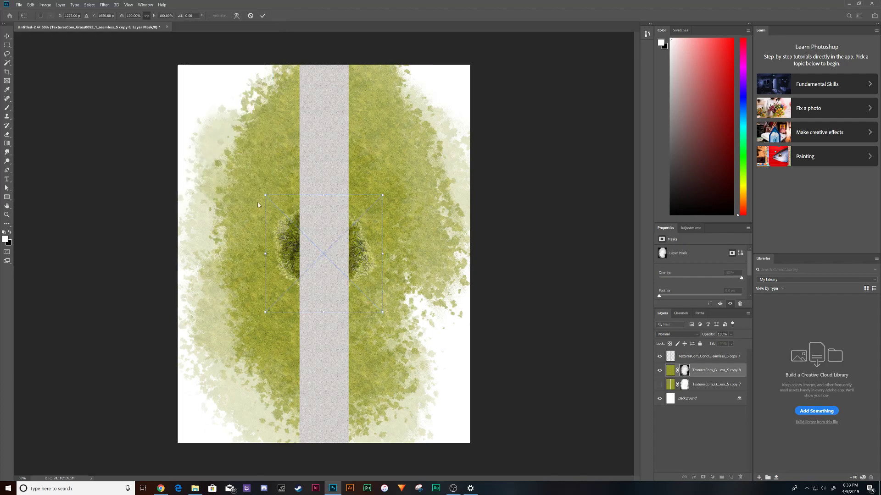
key(Return)
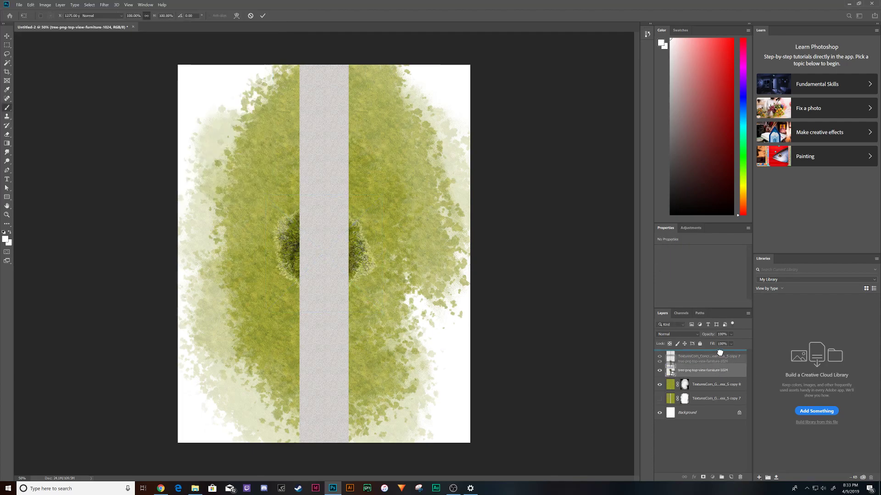
drag(722, 371, 720, 357)
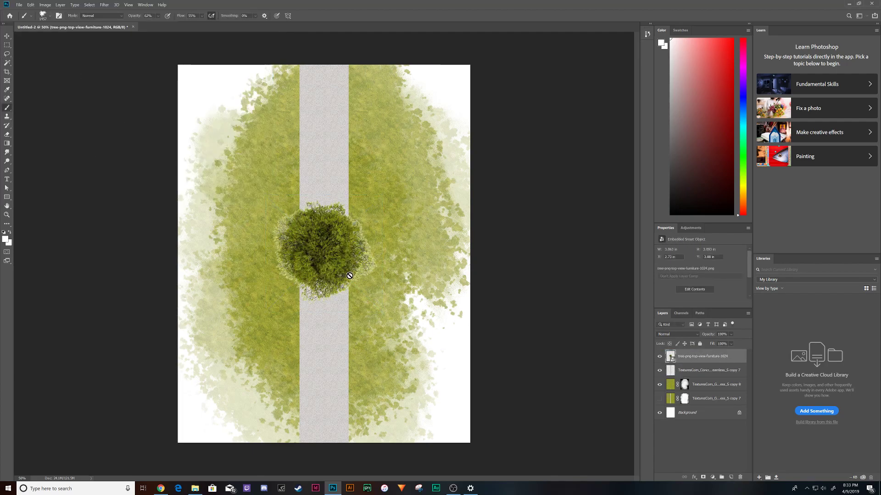
- Rasterize the placed tree layer and move the tree off the centre of the path onto the grass at the path's upper left side
click(349, 276)
click(451, 188)
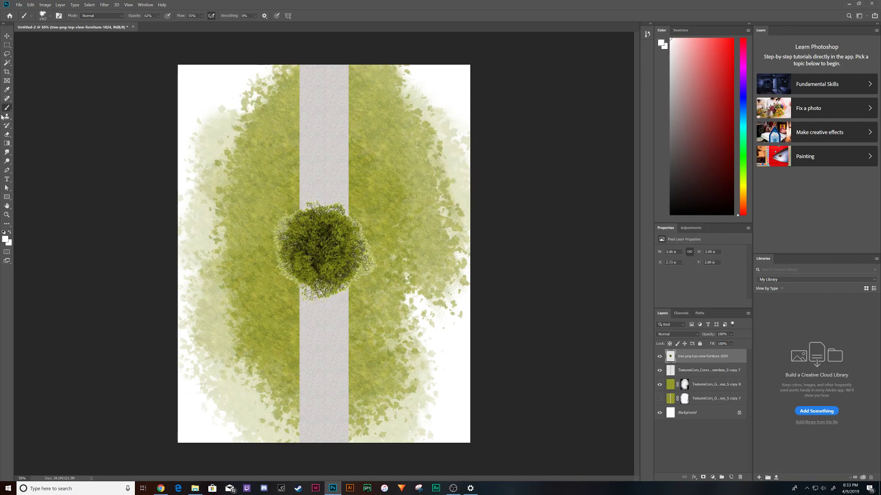
click(7, 34)
drag(321, 246, 269, 212)
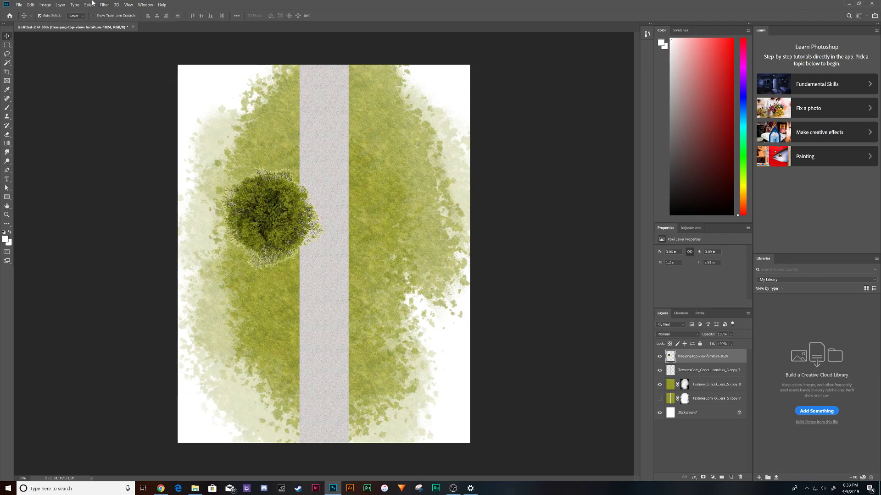
click(48, 5)
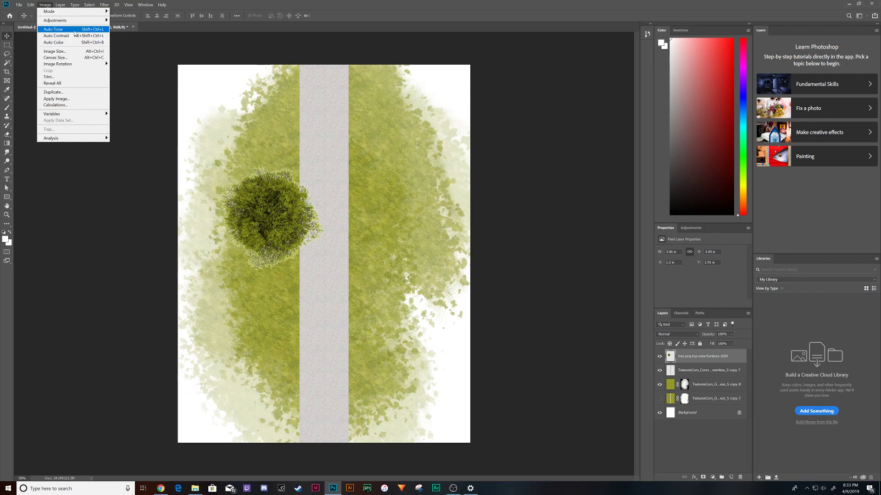
mouse_move(78, 22)
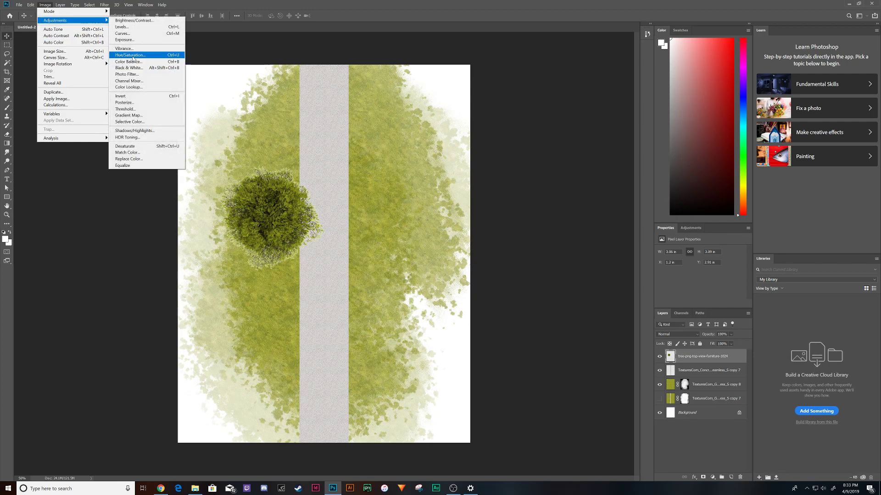
click(133, 55)
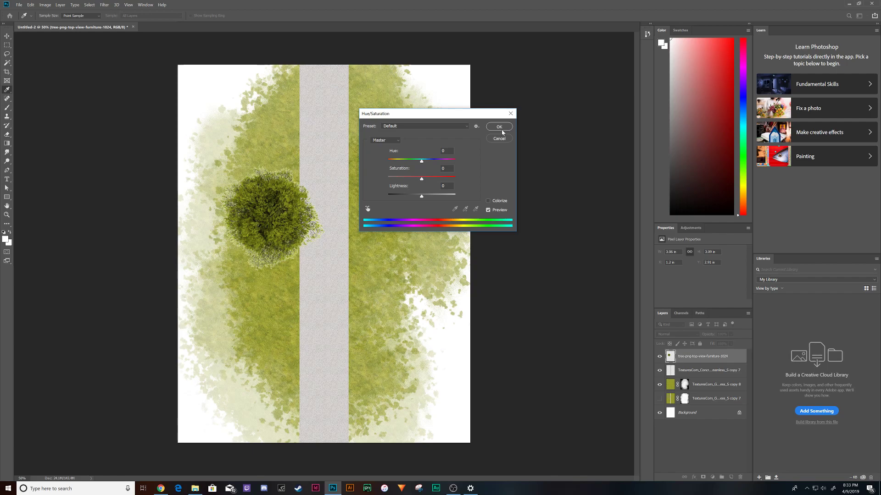
click(510, 114)
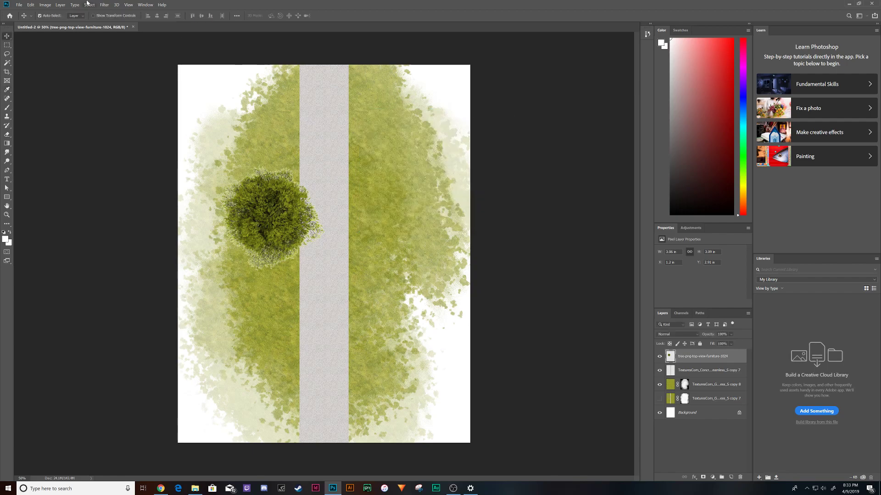
- Apply a Color Balance adjustment to the tree layer, shifting its midtones toward red with luminosity preserved
click(46, 5)
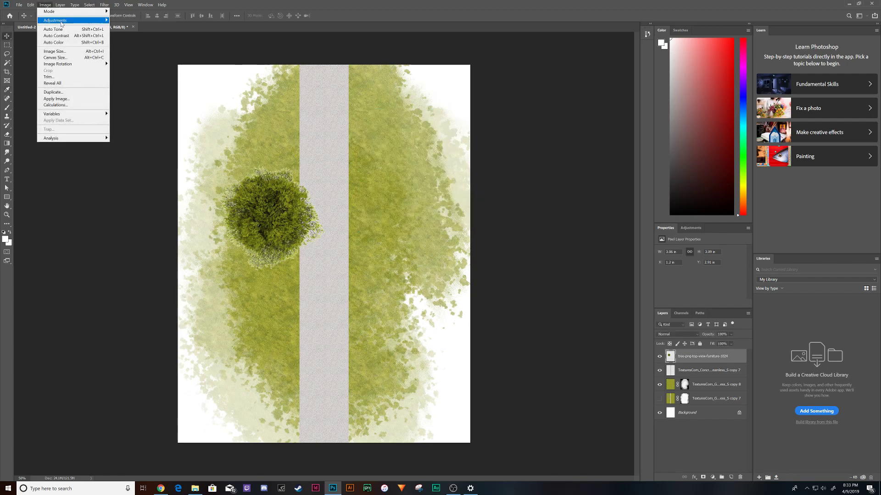
mouse_move(74, 20)
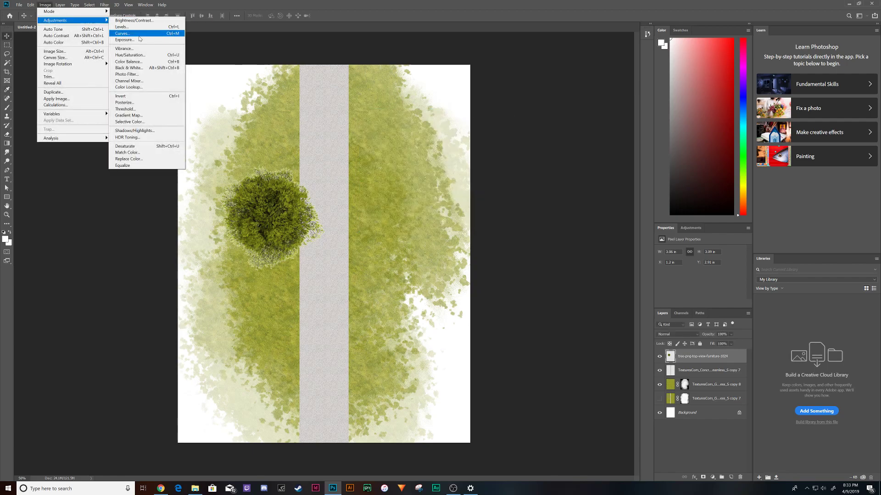
click(141, 61)
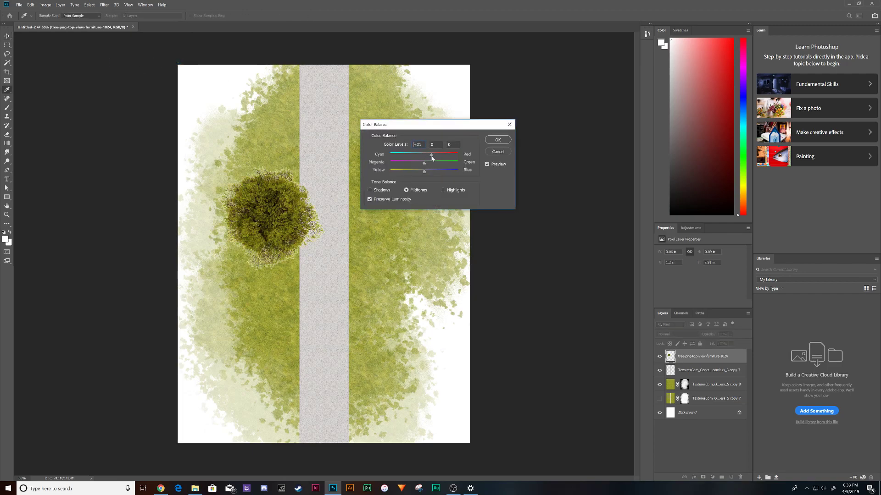
click(498, 140)
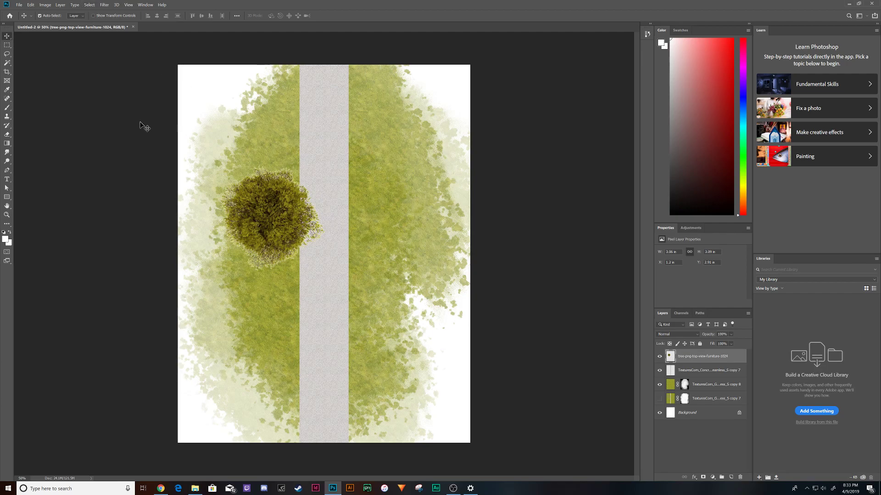
- Add a black Multiply drop shadow layer style to the tree layer, with the light angle at 178°
right_click(694, 361)
click(713, 69)
right_click(696, 361)
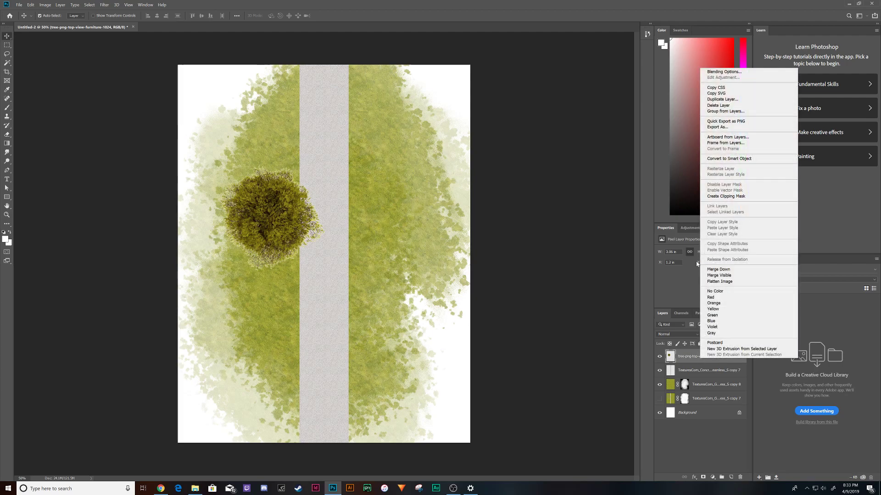
click(724, 71)
click(374, 230)
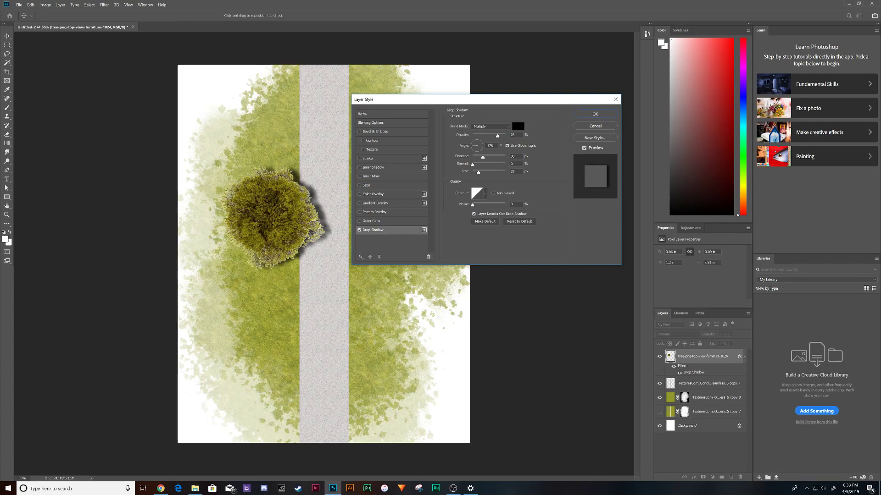
click(595, 114)
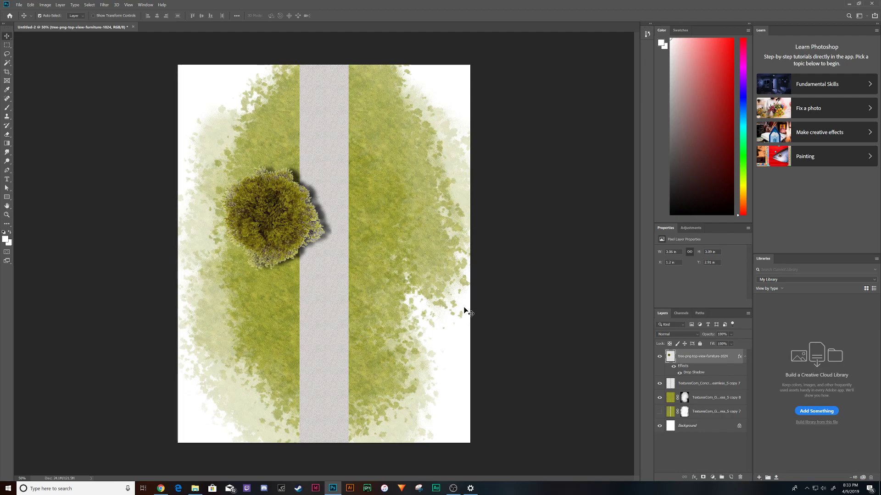
click(453, 488)
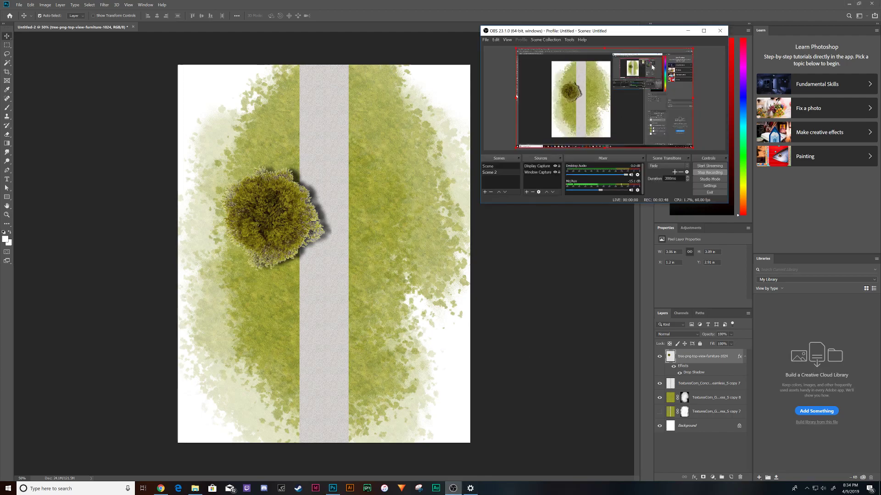